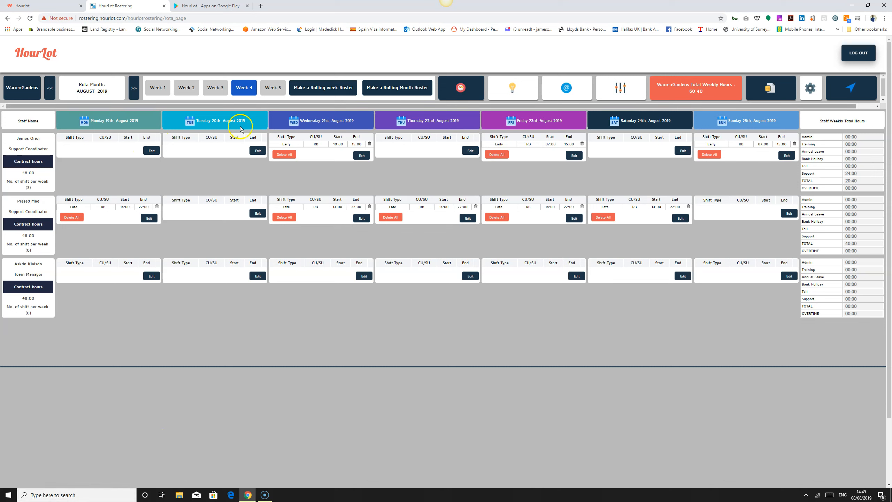
# Check the core shift allocation options for the first support coordinator's Wednesday 21 August shift, leaving the shift unchanged.
pyautogui.doubleClick(287, 144)
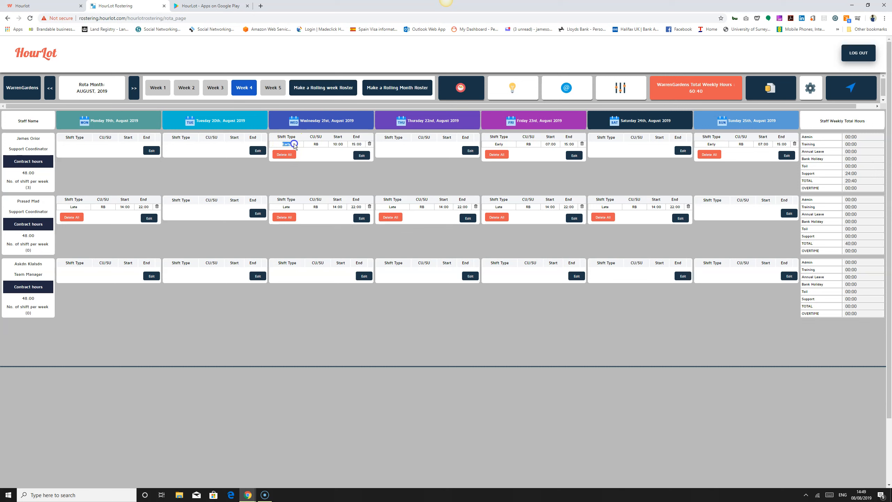
pyautogui.click(365, 158)
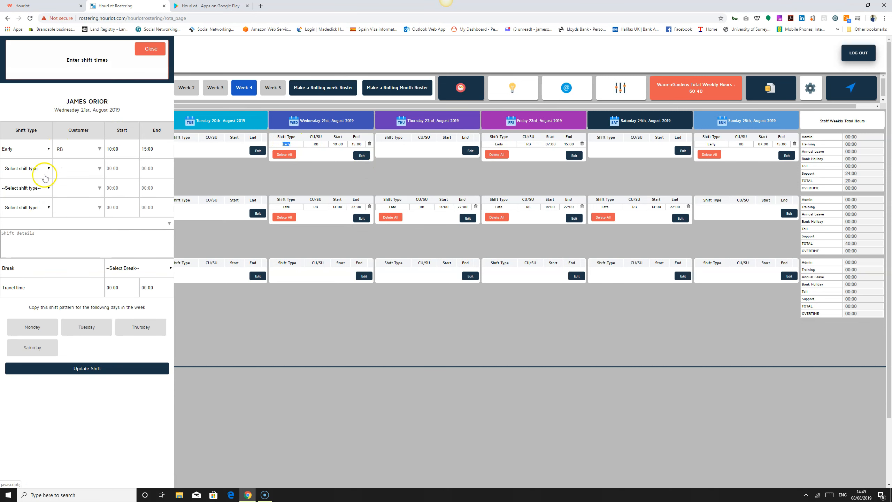
pyautogui.click(97, 223)
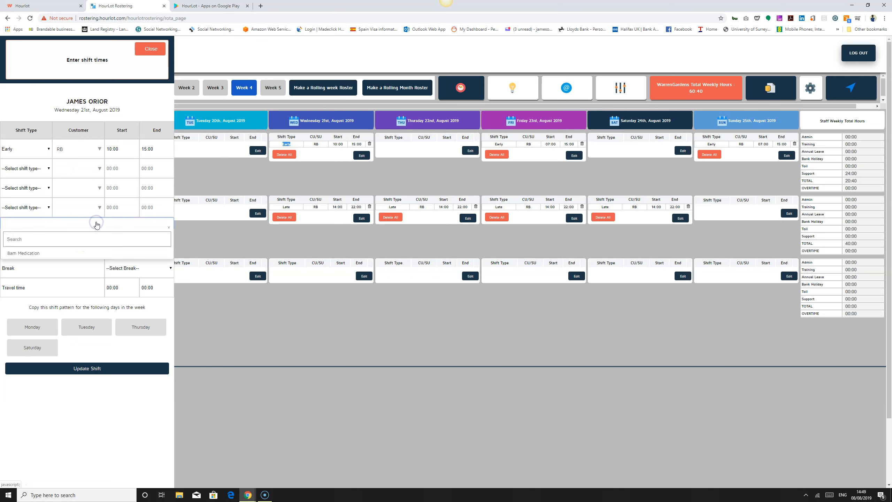
pyautogui.click(30, 254)
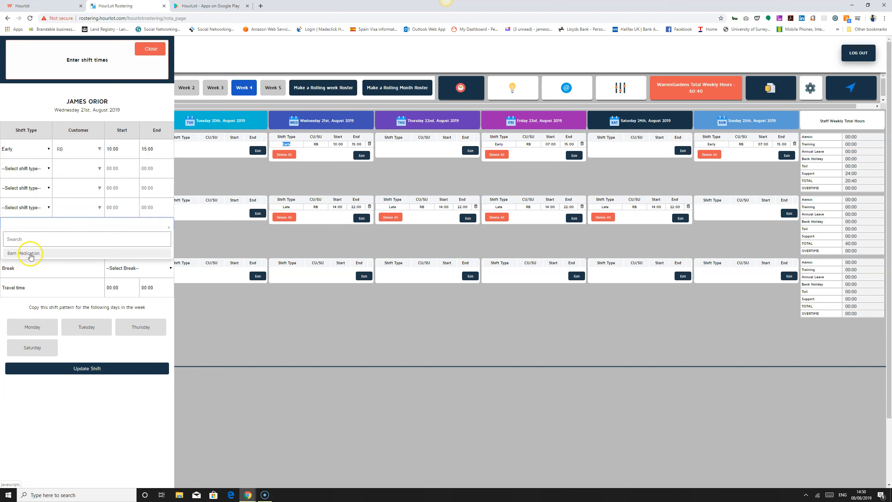
pyautogui.click(37, 254)
pyautogui.click(42, 258)
pyautogui.click(56, 264)
pyautogui.click(65, 292)
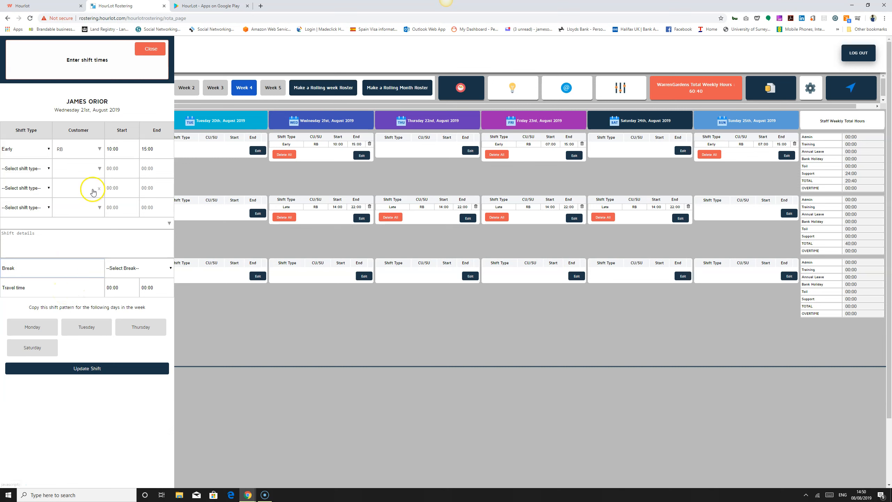
pyautogui.click(147, 56)
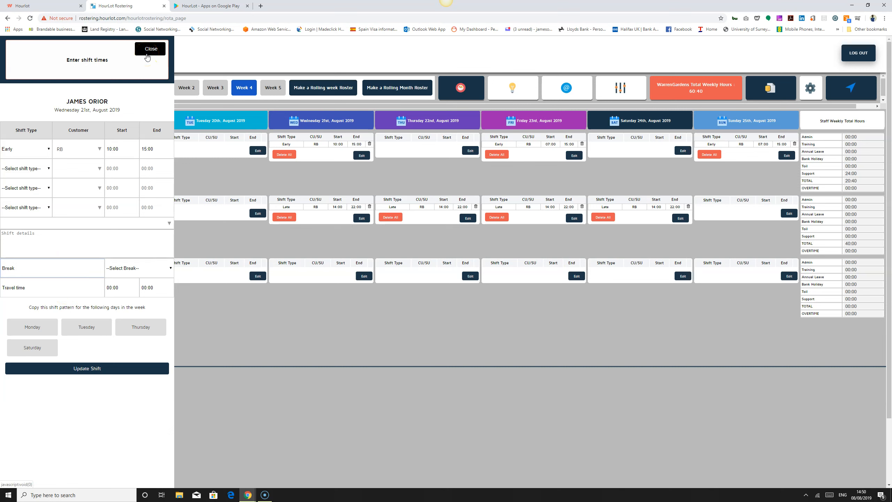
pyautogui.click(147, 56)
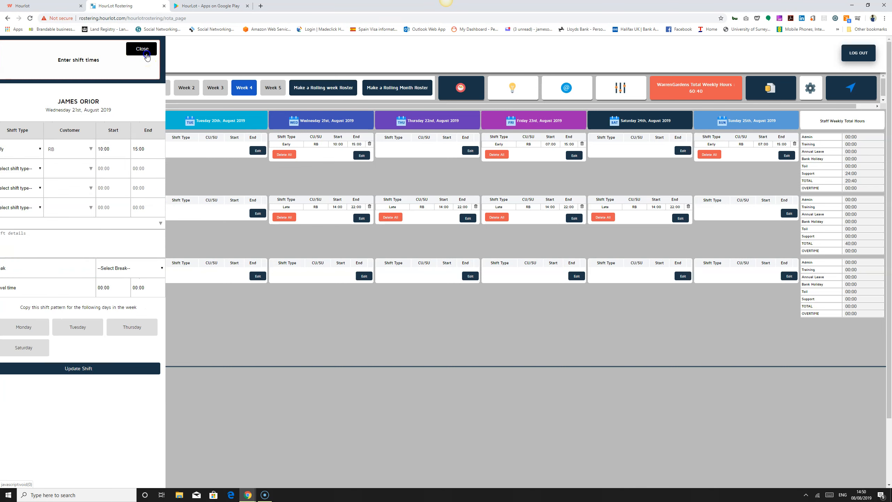
pyautogui.click(214, 68)
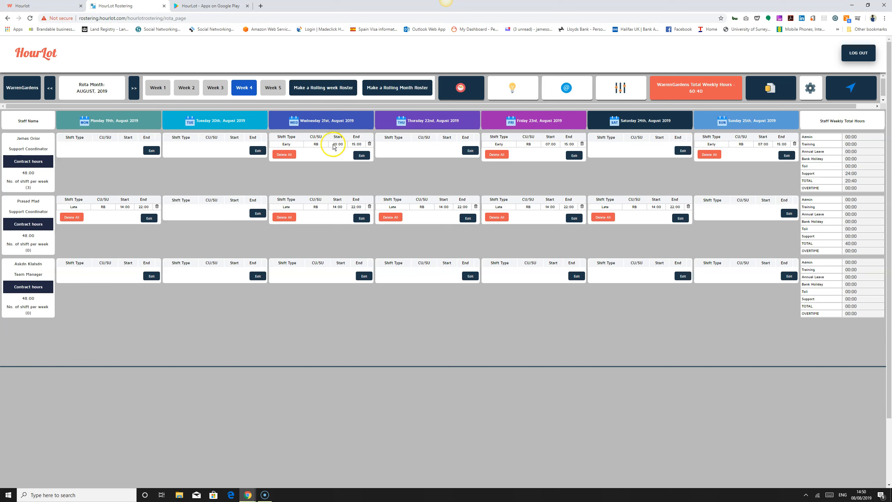
# Review the department roster data, including the existing shift allocations, the shift types and the form for a new shift type.
pyautogui.moveTo(16, 139); pyautogui.dragTo(46, 139)
pyautogui.moveTo(280, 144); pyautogui.dragTo(350, 144)
pyautogui.click(620, 92)
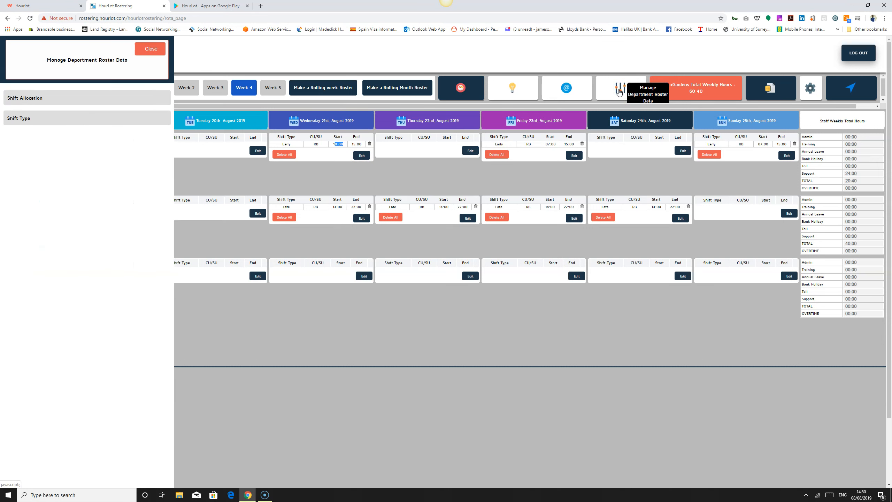
pyautogui.click(621, 90)
pyautogui.click(26, 100)
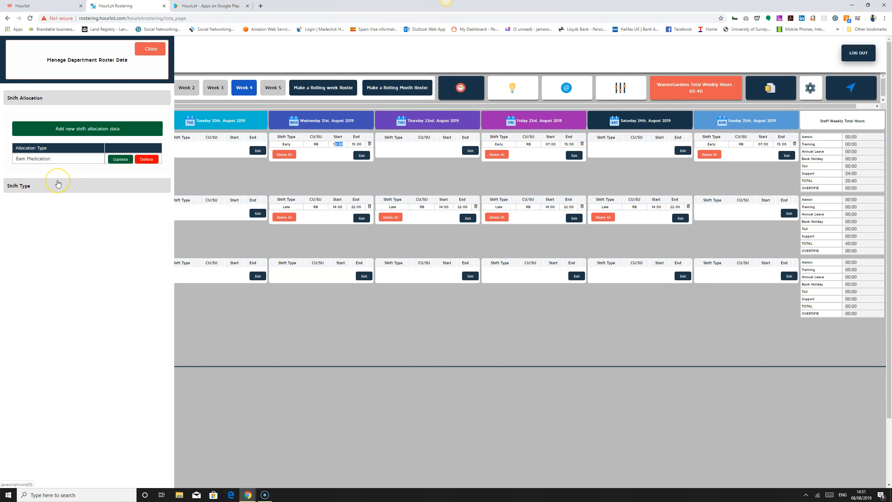
pyautogui.click(21, 186)
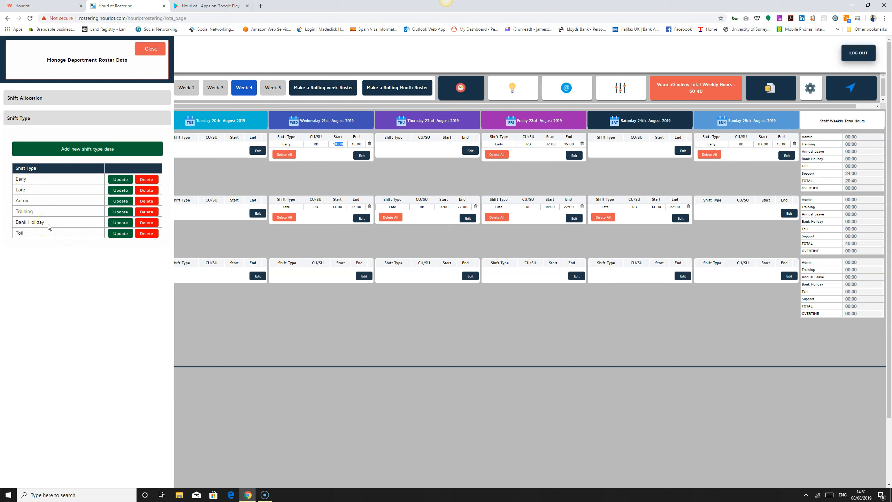
pyautogui.click(92, 155)
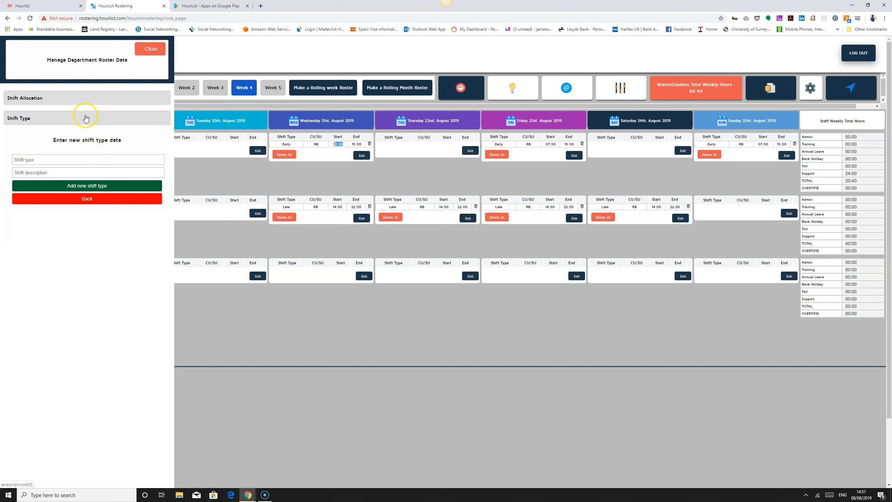
pyautogui.click(87, 198)
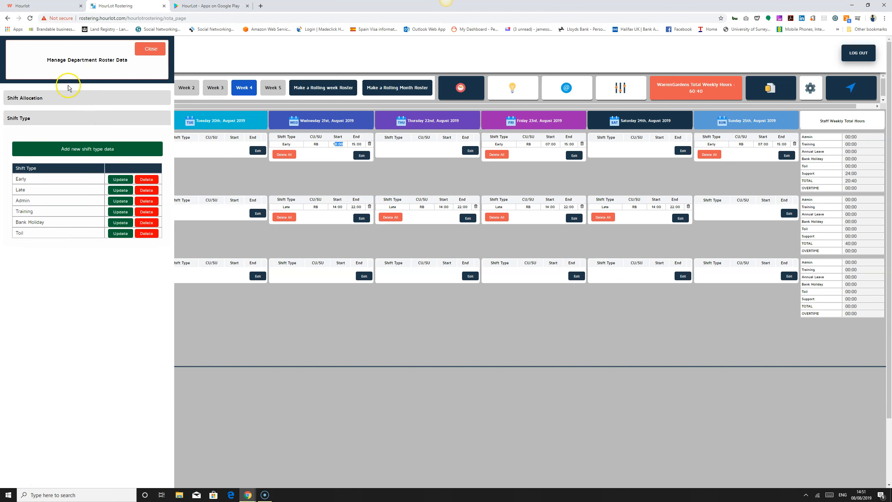
pyautogui.click(74, 116)
# Add a shift allocation type named 8pm Medication with the details "This is is night medication adminstration".
pyautogui.click(74, 100)
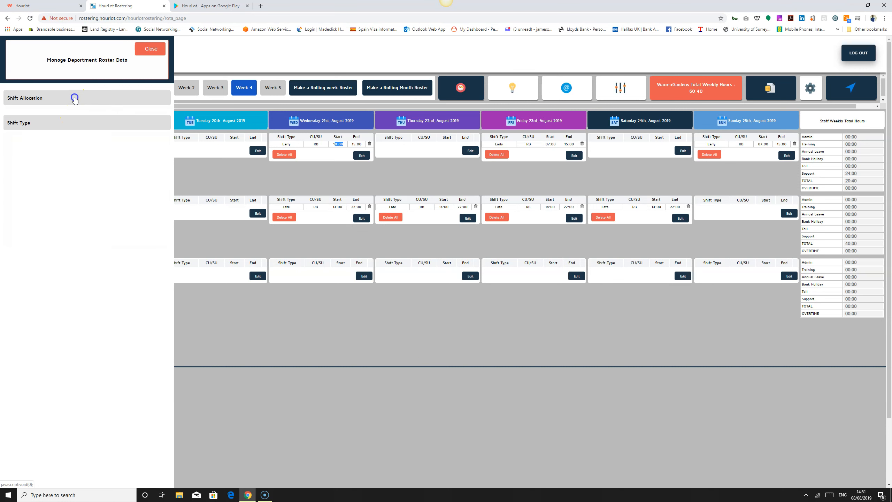
pyautogui.click(74, 99)
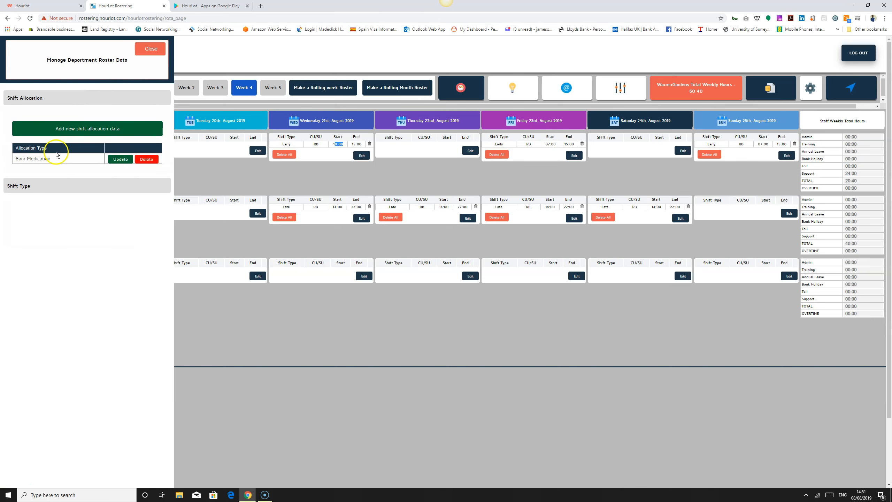
pyautogui.click(119, 160)
pyautogui.click(85, 140)
pyautogui.write('8pm Medication')
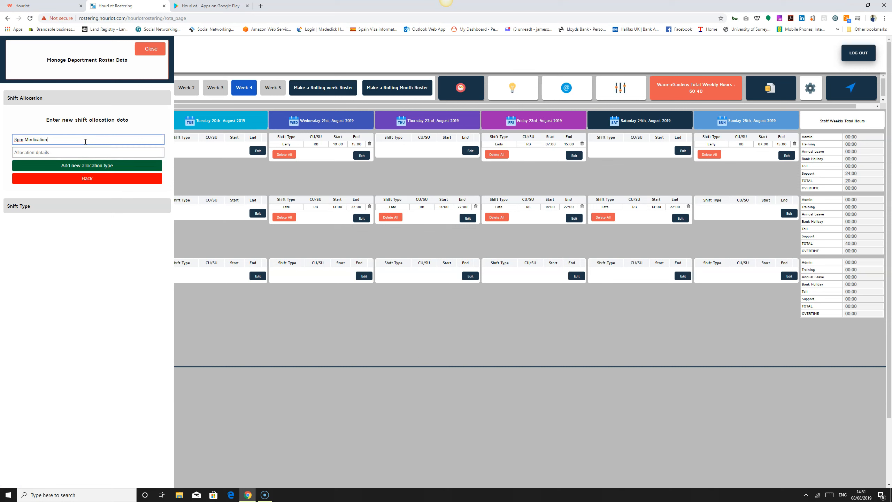
pyautogui.press('Tab')
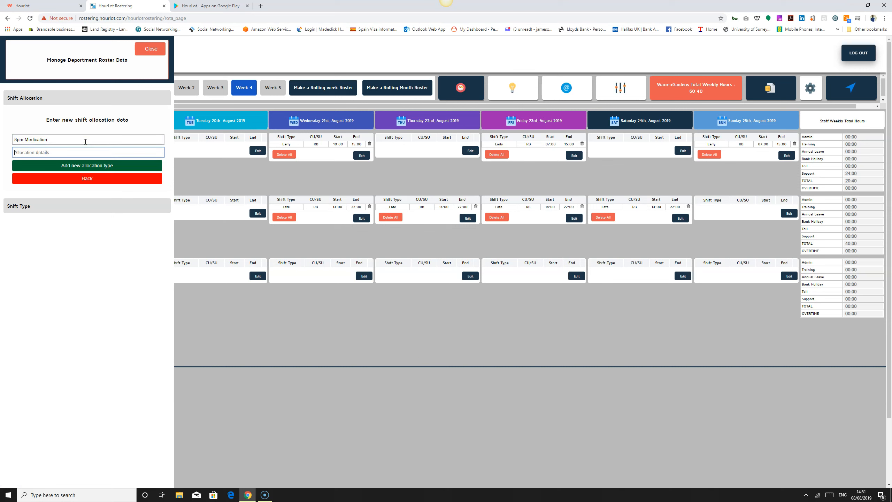
pyautogui.write('Th')
pyautogui.click(97, 166)
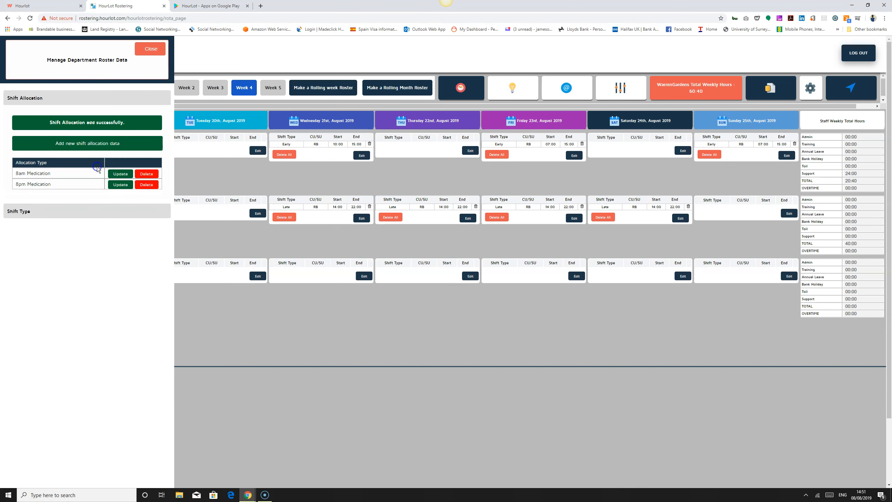
# Correct the spelling of "administration" in the 8pm Medication allocation's details and save the edit.
pyautogui.click(121, 170)
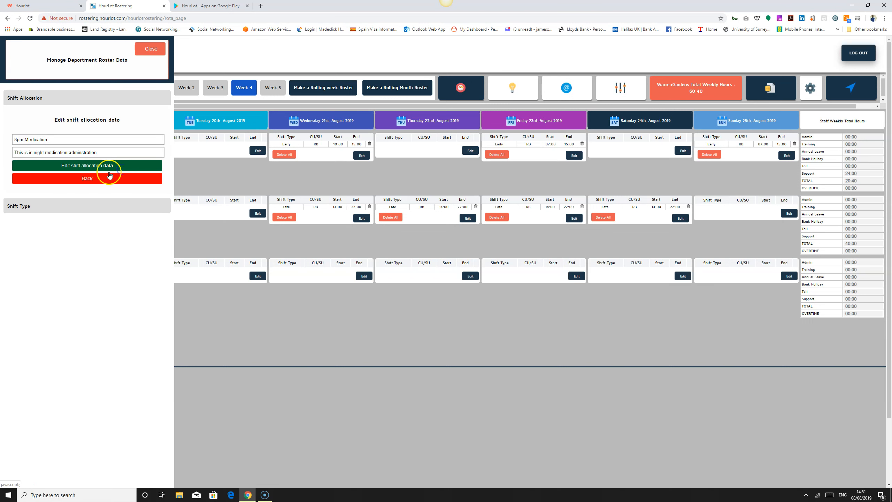
pyautogui.click(82, 153)
pyautogui.write('i')
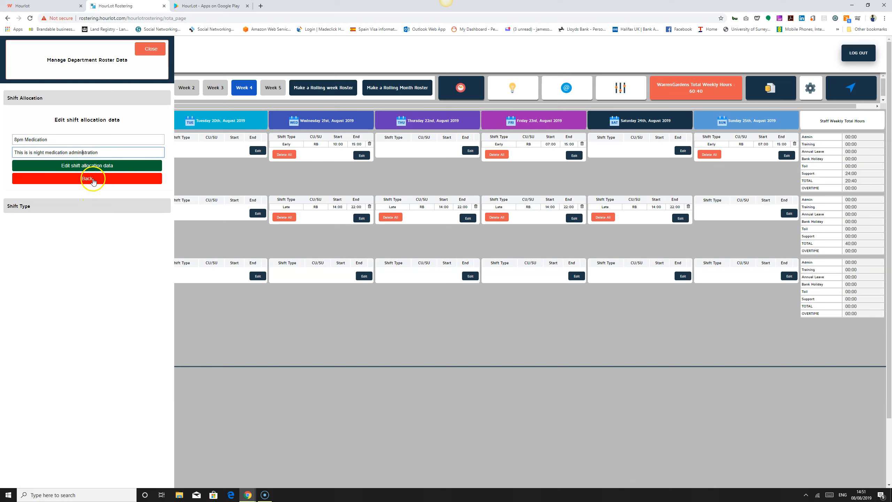
pyautogui.click(98, 164)
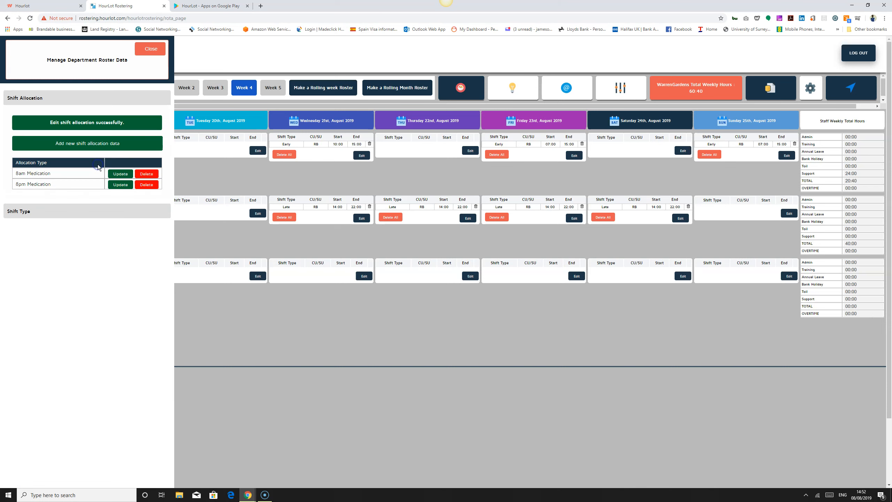
# Add a shift allocation type named Health and Safety Checks with details beginning "This is an".
pyautogui.click(88, 150)
pyautogui.click(92, 140)
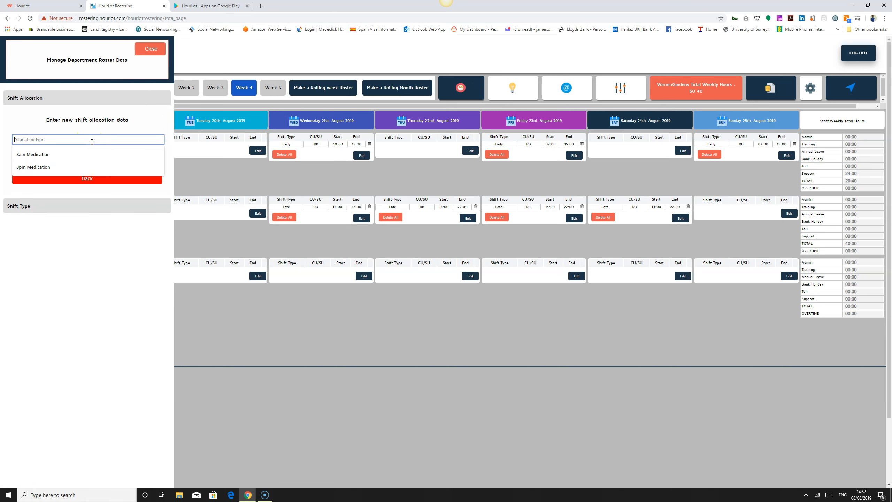
pyautogui.write('Health and Safety Checks')
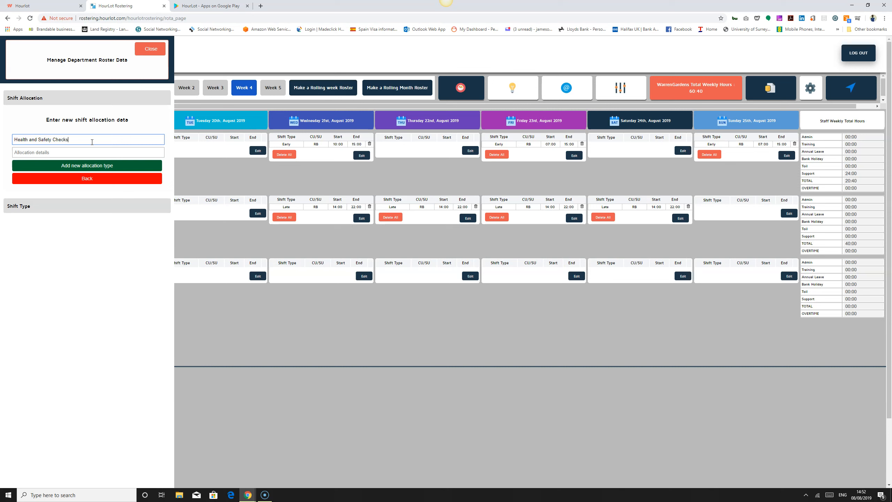
pyautogui.press('Tab')
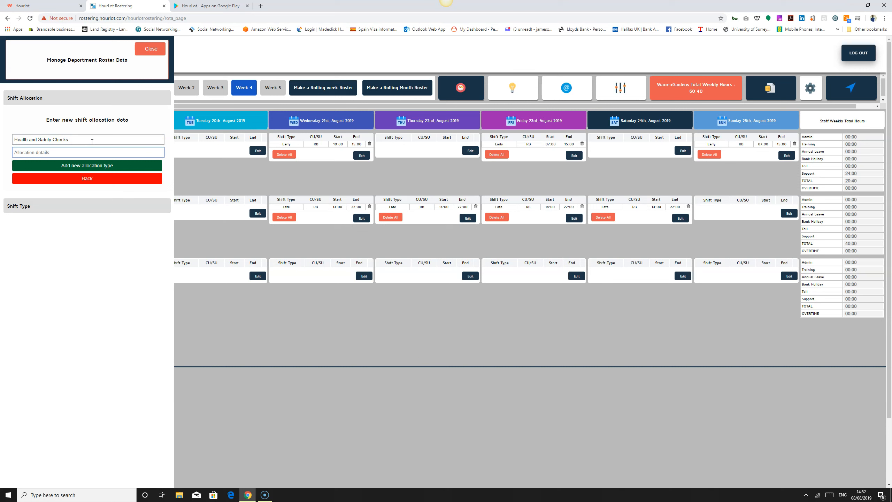
pyautogui.write('This is ian')
pyautogui.press('BackSpace')
pyautogui.press('BackSpace')
pyautogui.press('BackSpace')
pyautogui.write('an')
pyautogui.click(88, 168)
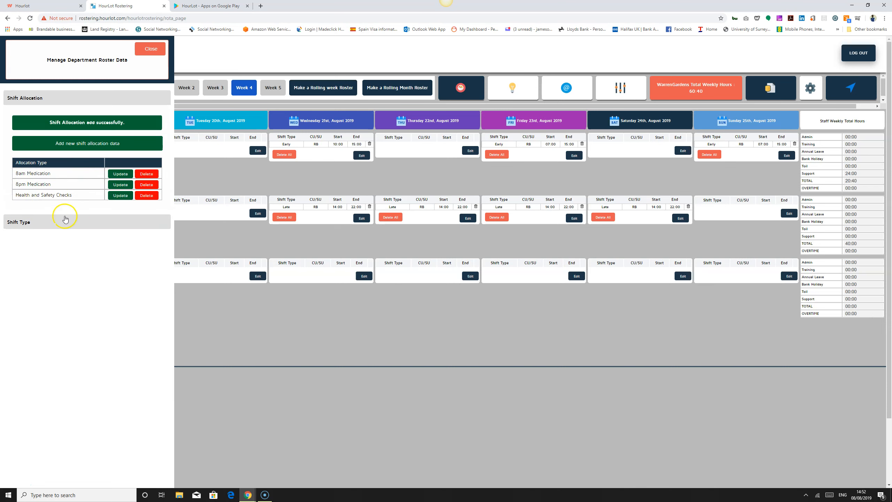
# Assign the Health and Safety Checks allocation to the first support coordinator's Early shift on Wednesday 21 August and update the shift.
pyautogui.click(151, 49)
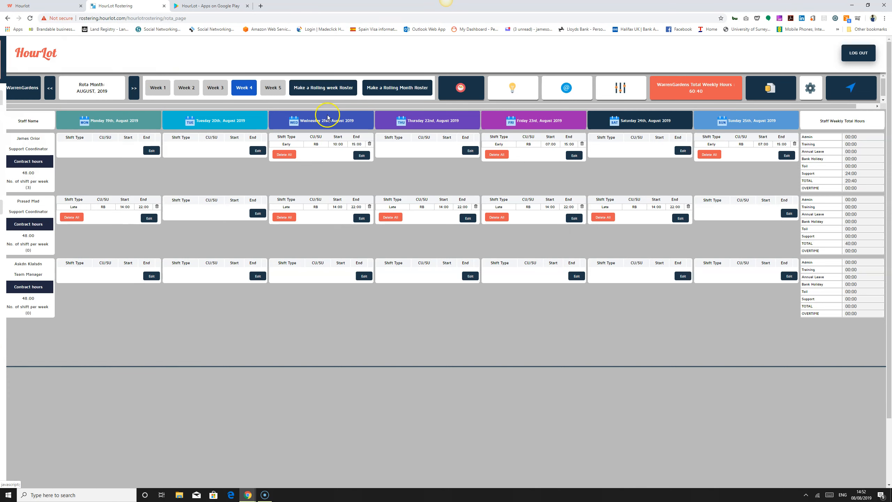
pyautogui.click(361, 156)
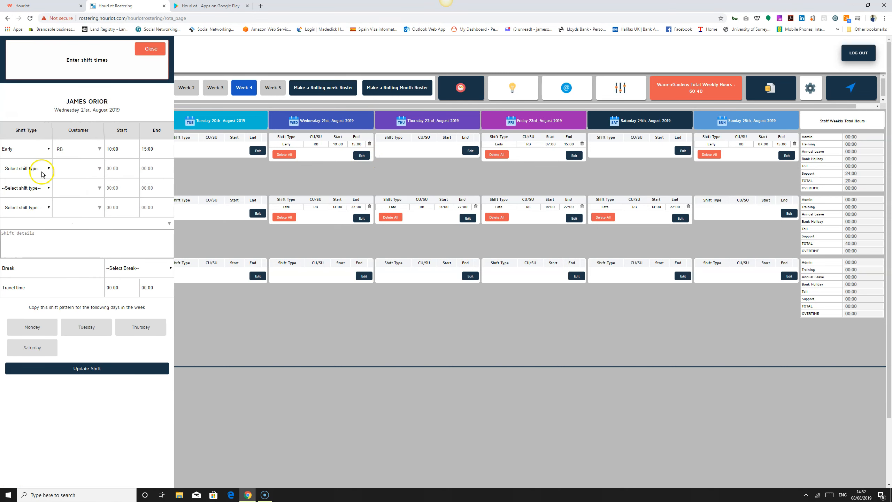
pyautogui.click(106, 225)
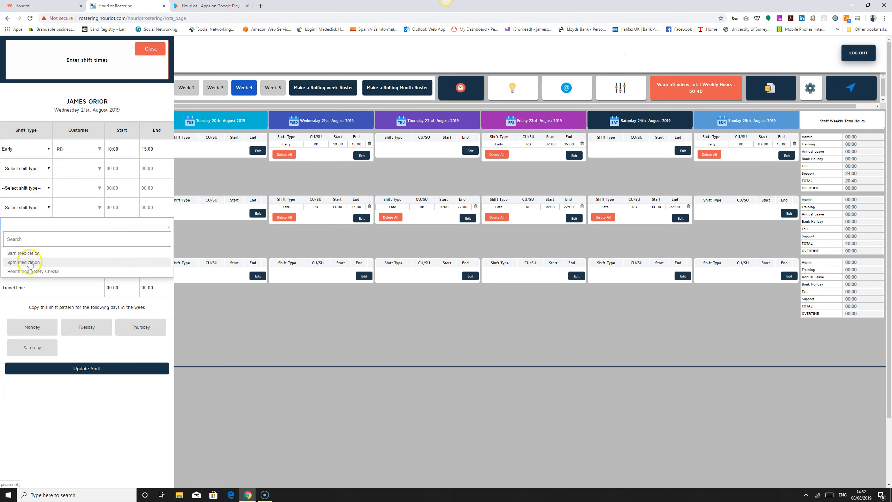
pyautogui.click(35, 275)
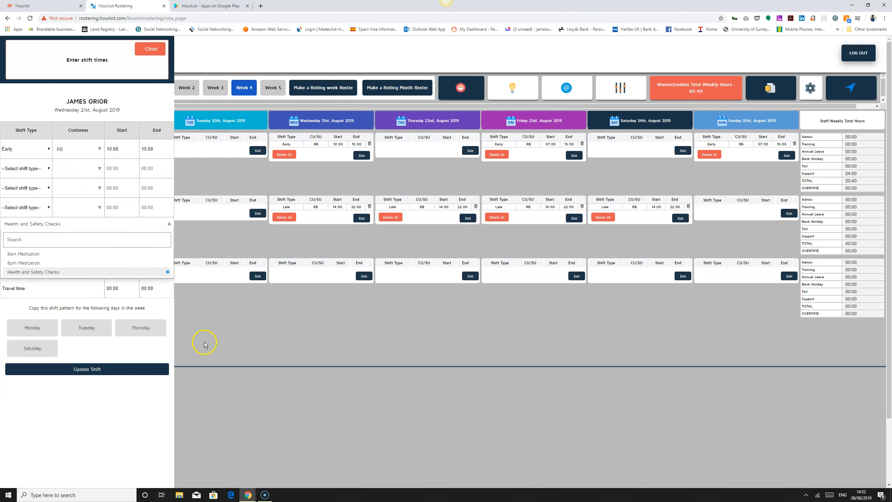
pyautogui.click(87, 372)
pyautogui.click(88, 370)
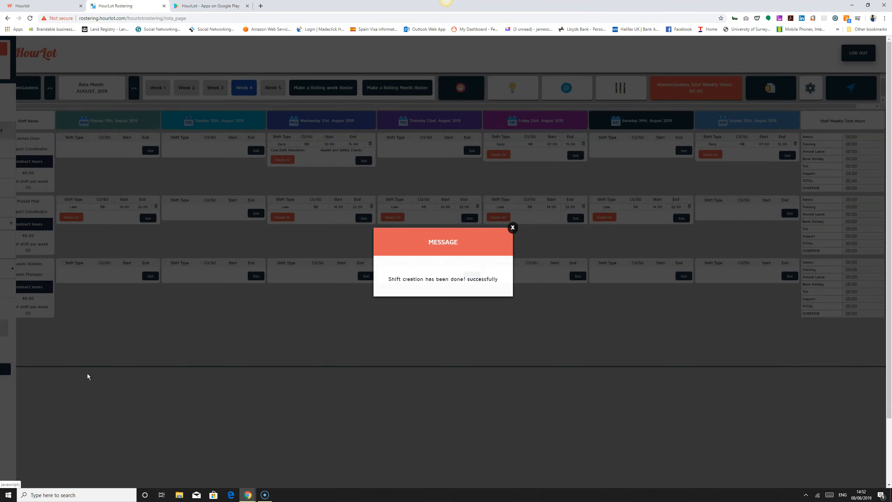
pyautogui.click(512, 228)
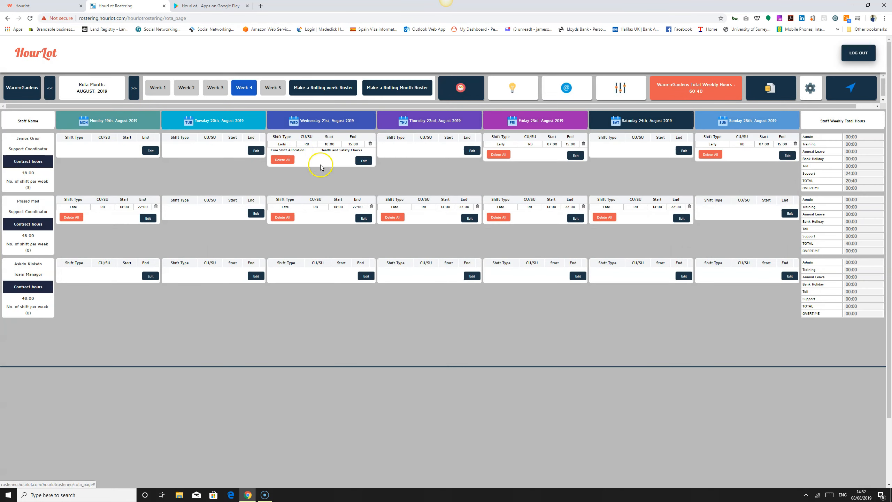
# Examine the core shift allocation line on the first support coordinator's Wednesday 21 August shift in the rota.
pyautogui.moveTo(319, 150); pyautogui.dragTo(358, 152)
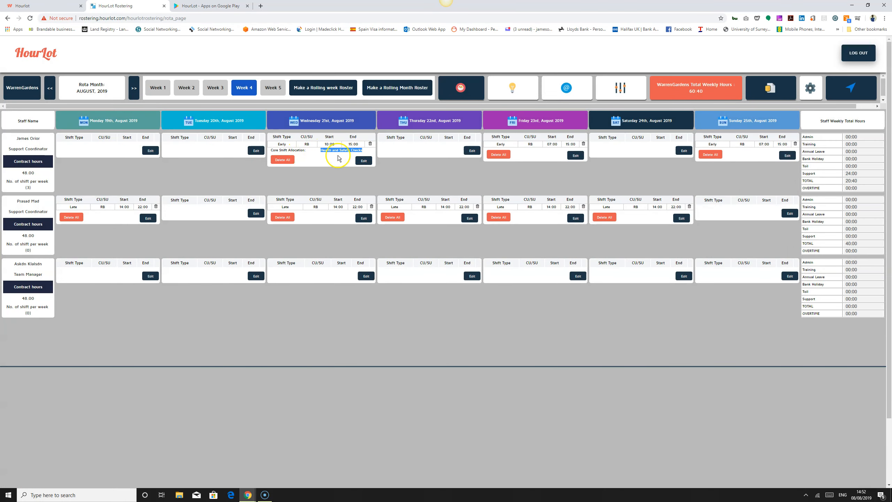
pyautogui.click(320, 154)
pyautogui.moveTo(320, 153); pyautogui.dragTo(356, 155)
pyautogui.click(366, 151)
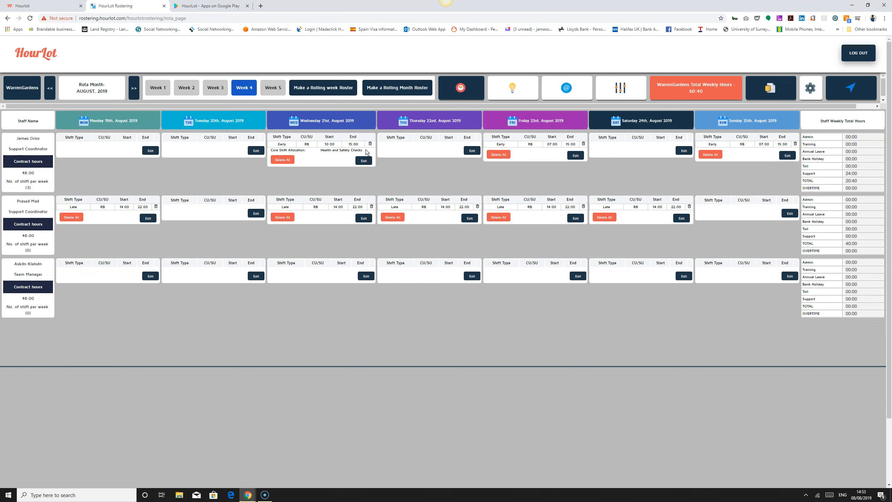
pyautogui.doubleClick(275, 150)
pyautogui.moveTo(276, 151); pyautogui.dragTo(367, 152)
pyautogui.click(367, 152)
pyautogui.moveTo(320, 151); pyautogui.dragTo(364, 152)
# Review the lists of shift allocations and shift types in the department roster data, and return to the rota.
pyautogui.click(622, 90)
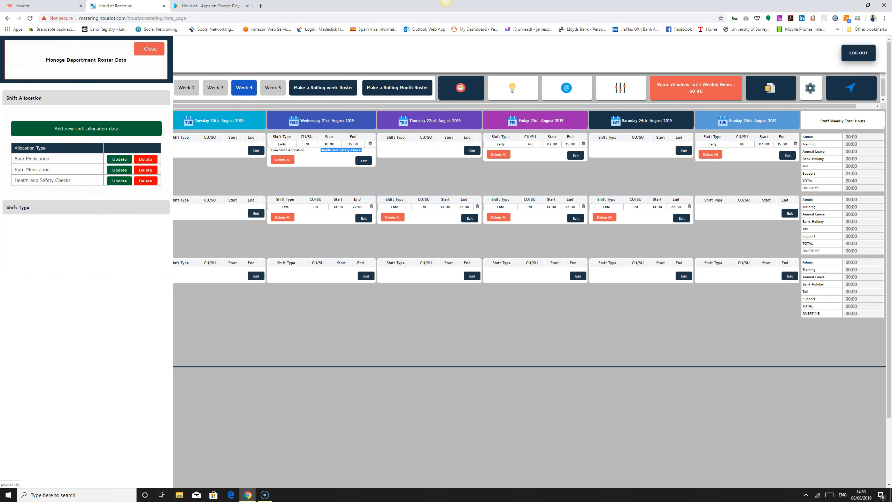
pyautogui.click(17, 206)
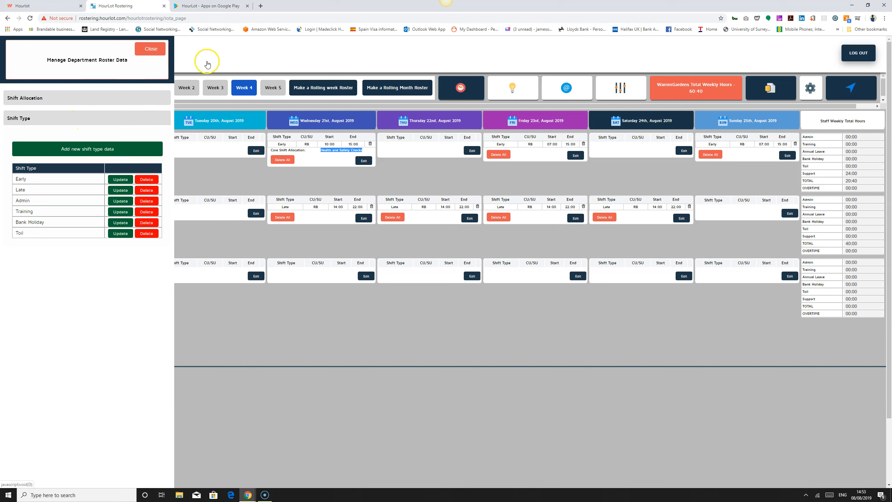
pyautogui.click(151, 50)
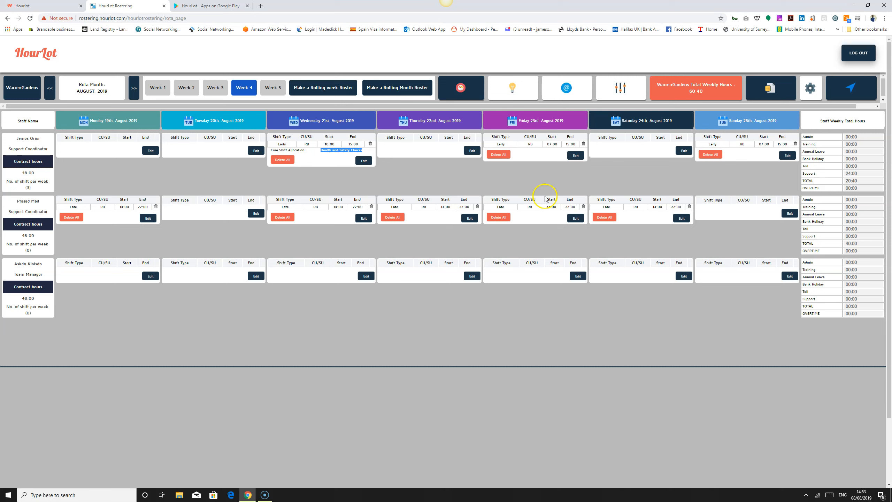
pyautogui.click(432, 164)
pyautogui.moveTo(320, 150); pyautogui.dragTo(362, 151)
pyautogui.click(427, 185)
pyautogui.moveTo(322, 150); pyautogui.dragTo(363, 151)
pyautogui.click(313, 182)
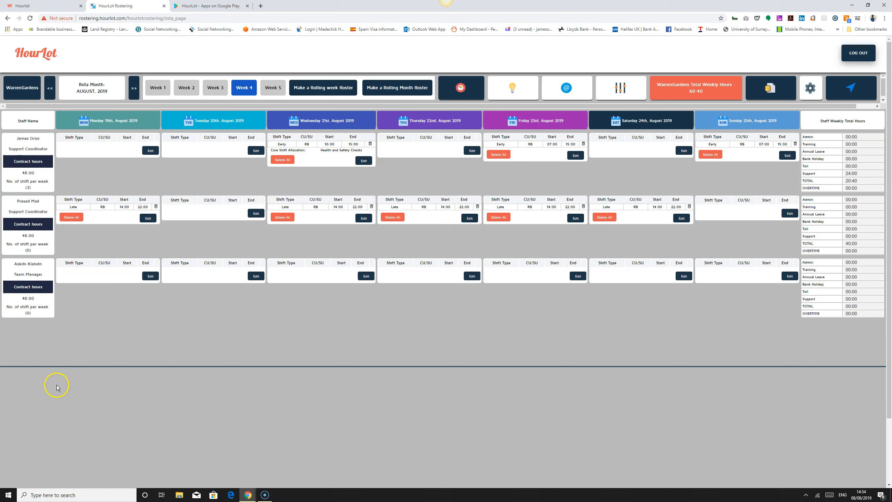